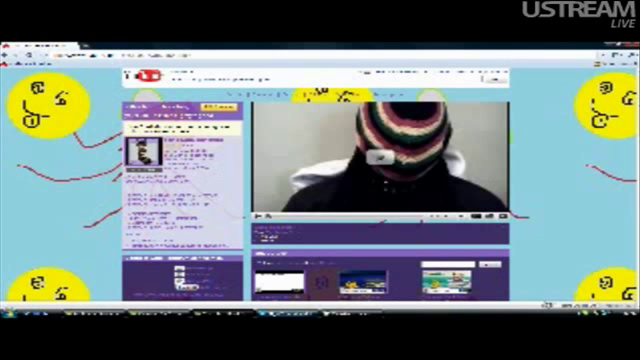
scroll(320, 200, "down", 1)
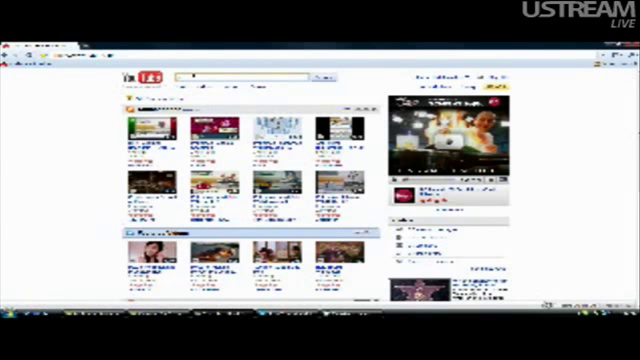
type("how")
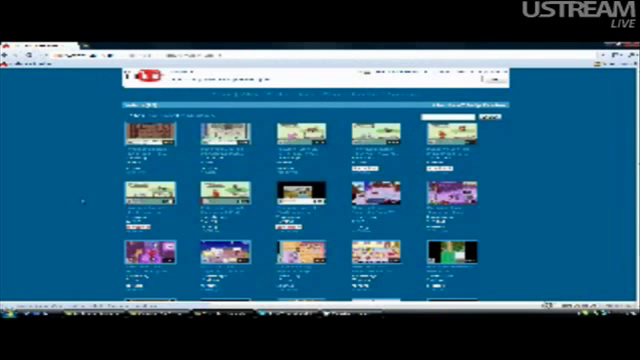
scroll(82, 200, "down", 3)
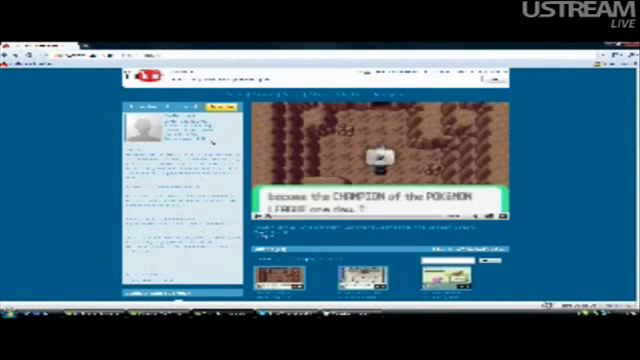
Step: Leave the Pokémon channel page by clicking the YouTube logo to return home
left_click(148, 78)
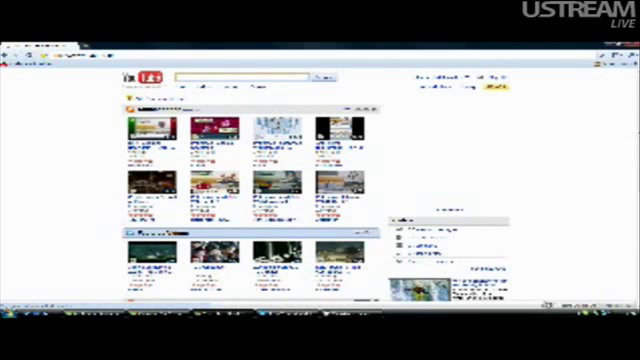
type("ho")
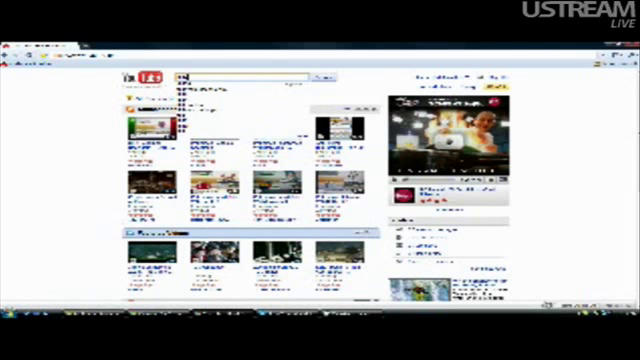
type("w")
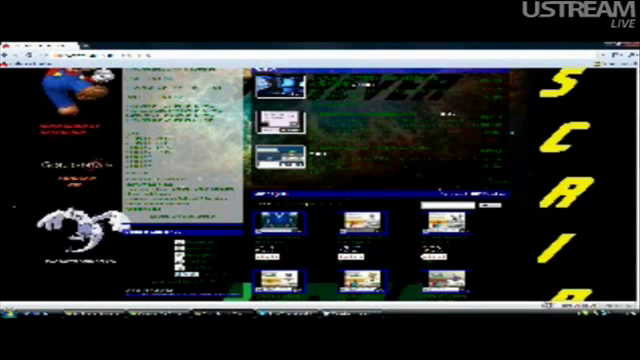
scroll(320, 180, "up", 2)
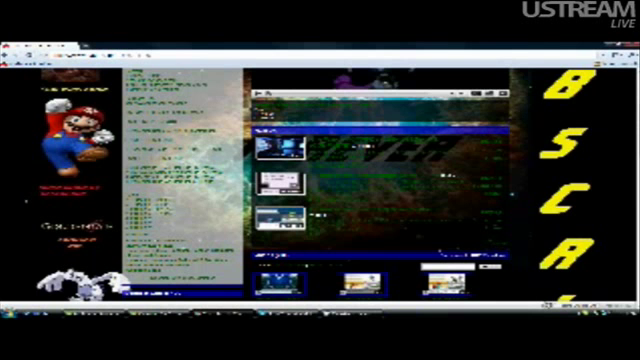
scroll(320, 180, "up", 1)
scroll(320, 180, "up", 3)
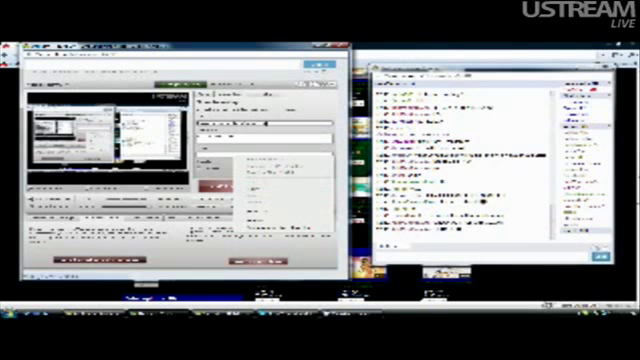
Step: Pick an option in the Ustream recording save form beside the chat window
left_click(280, 180)
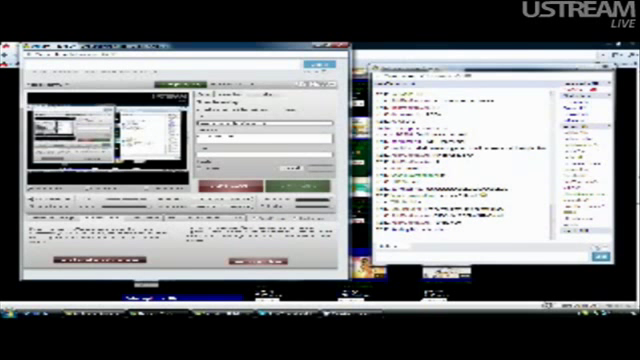